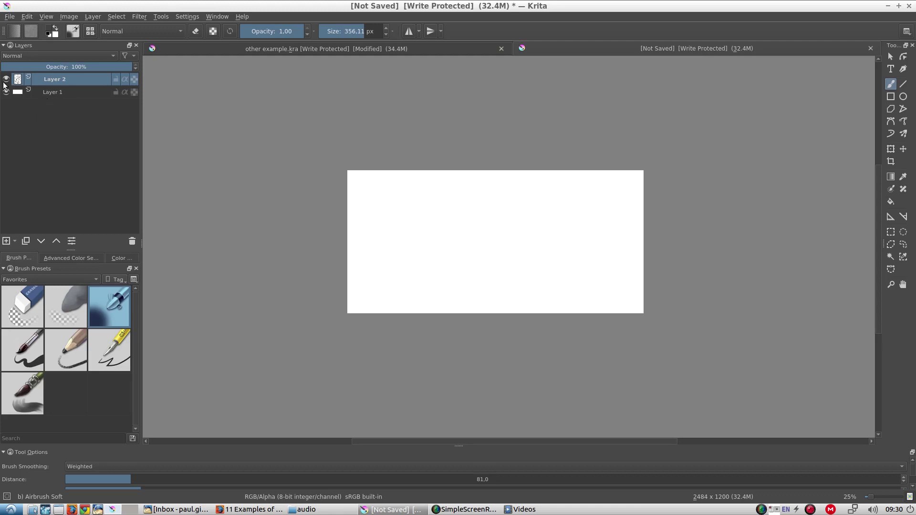
# Delete Layer 2 and begin airbrushing the first letter in soft grey, undoing a stray stroke
pyautogui.click(132, 242)
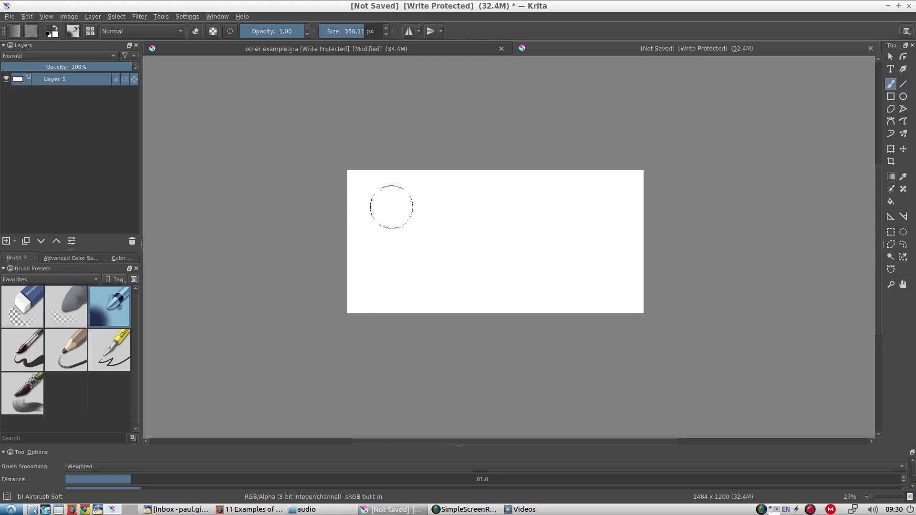
pyautogui.moveTo(388, 200)
pyautogui.mouseDown()
pyautogui.moveTo(390, 254)
pyautogui.moveTo(397, 224)
pyautogui.moveTo(387, 209)
pyautogui.moveTo(405, 201)
pyautogui.moveTo(410, 220)
pyautogui.moveTo(433, 237)
pyautogui.mouseUp()
pyautogui.hotkey('ctrl', 't')
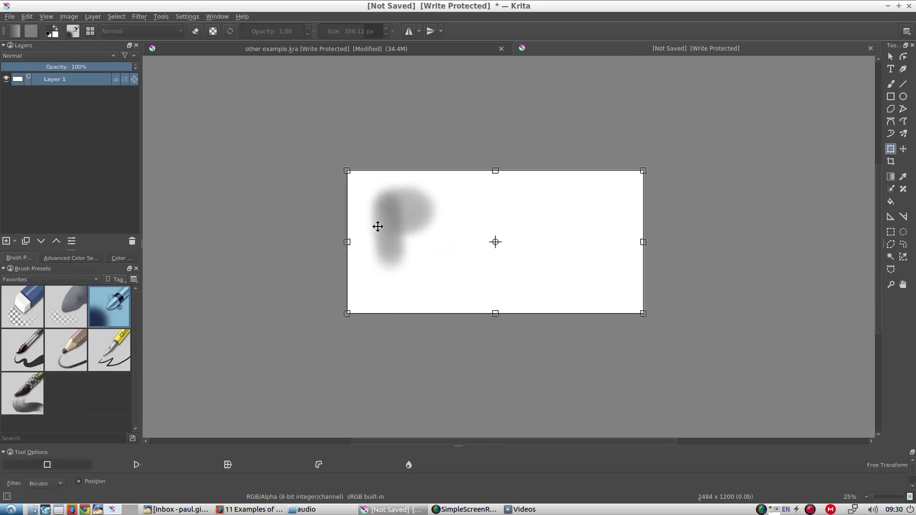
pyautogui.press('b')
pyautogui.hotkey('ctrl', 'z')
# Airbrush the rest of TEST: the T's top bar, the middle letters, and the final T
pyautogui.moveTo(355, 208); pyautogui.dragTo(429, 193)
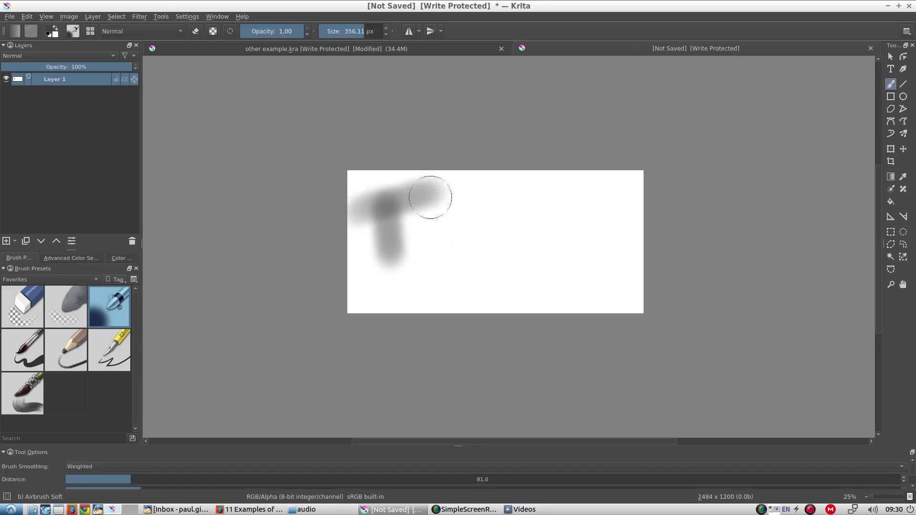
pyautogui.moveTo(454, 234)
pyautogui.keyDown('shift'); pyautogui.mouseDown()
pyautogui.moveTo(464, 214)
pyautogui.moveTo(466, 262)
pyautogui.moveTo(483, 259)
pyautogui.moveTo(490, 206)
pyautogui.moveTo(538, 248)
pyautogui.moveTo(508, 258)
pyautogui.mouseUp(); pyautogui.keyUp('shift')
pyautogui.moveTo(586, 203); pyautogui.dragTo(572, 262)
pyautogui.moveTo(556, 206); pyautogui.dragTo(622, 198)
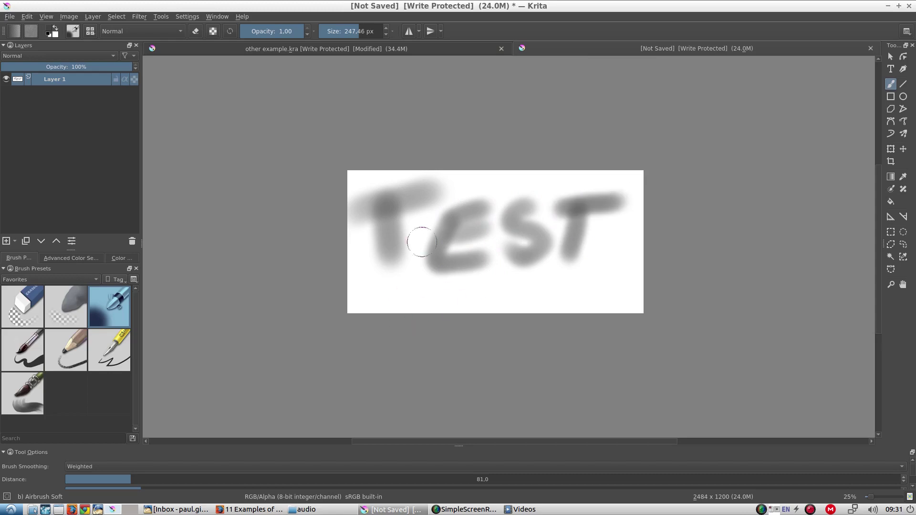
# Apply Filter > Map > Phong Bumpmap to Layer 1 as a filter mask, embossing TEST in yellow
pyautogui.click(143, 17)
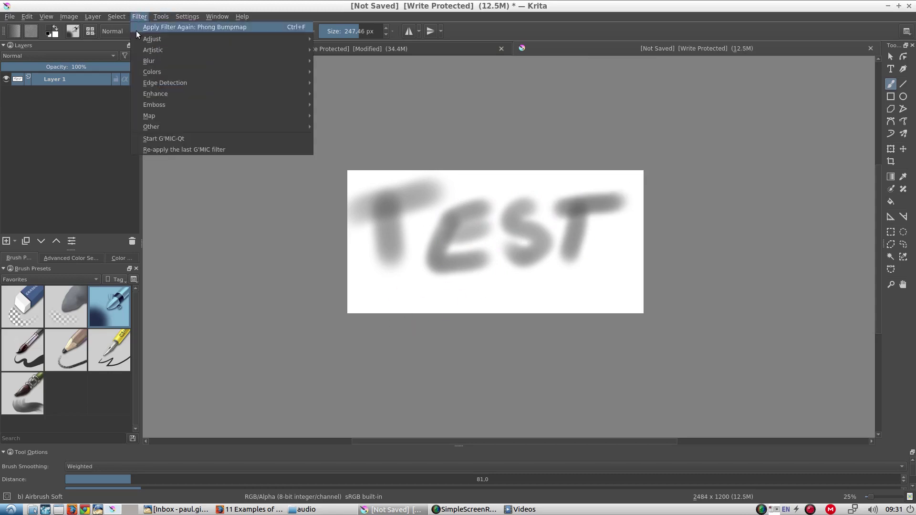
pyautogui.moveTo(316, 117)
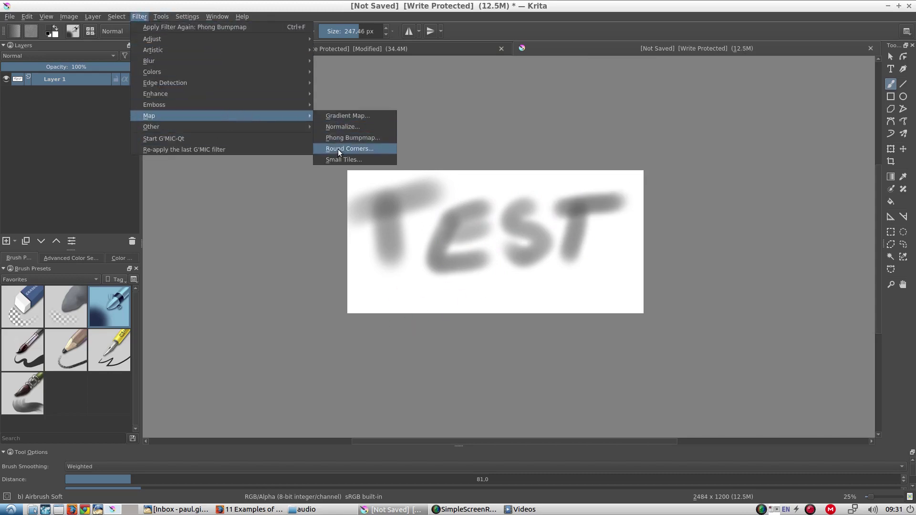
pyautogui.click(343, 137)
pyautogui.moveTo(495, 262); pyautogui.dragTo(461, 268)
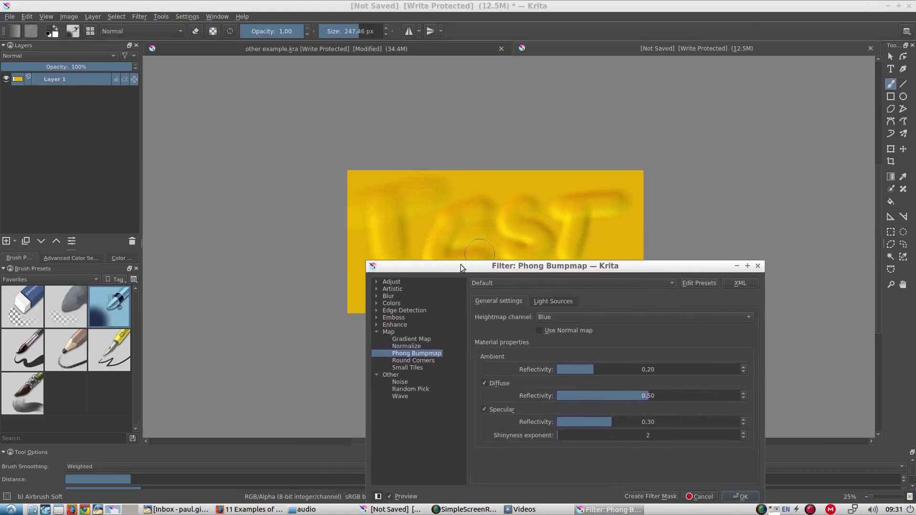
pyautogui.click(650, 499)
pyautogui.moveTo(566, 292); pyautogui.dragTo(414, 237)
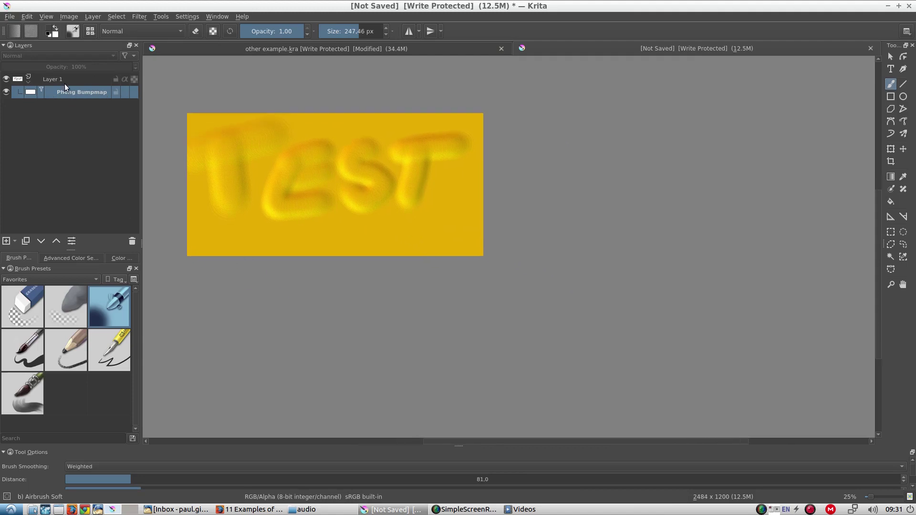
# In the Phong Bumpmap mask properties, set ambient 0.10, diffuse 0.75 and specular 0.55 reflectivity
pyautogui.doubleClick(78, 92)
pyautogui.moveTo(402, 127); pyautogui.dragTo(637, 143)
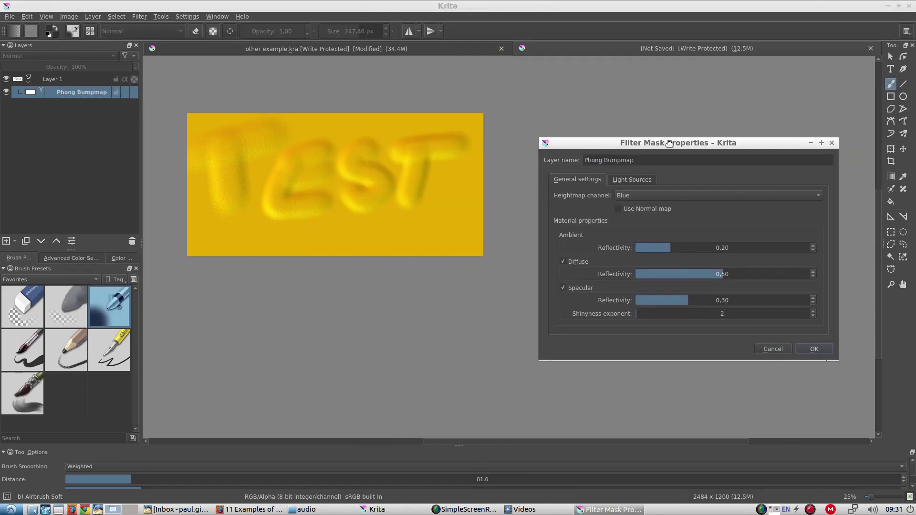
pyautogui.moveTo(697, 248); pyautogui.dragTo(652, 248)
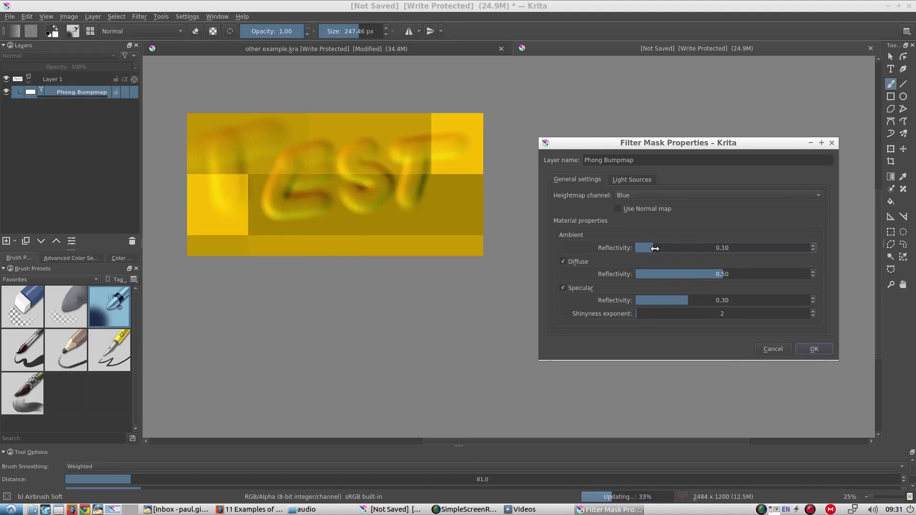
pyautogui.moveTo(752, 273); pyautogui.dragTo(766, 274)
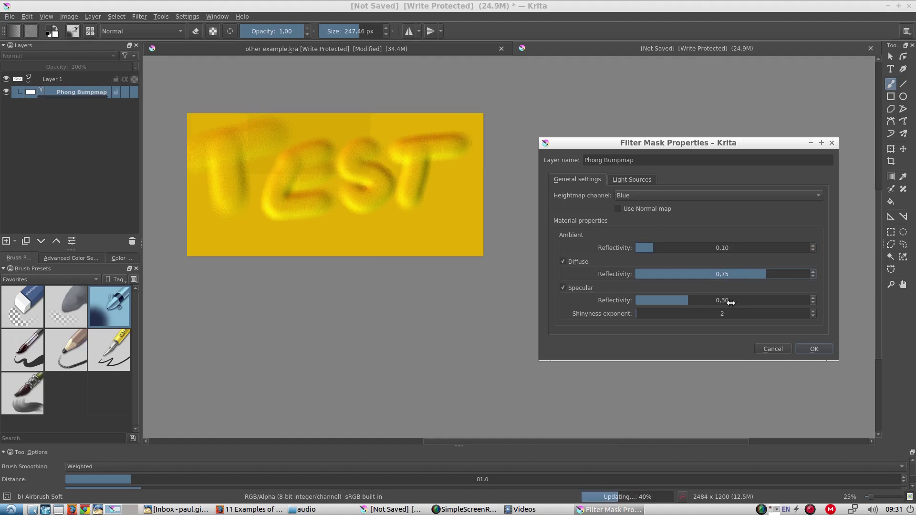
pyautogui.moveTo(709, 301); pyautogui.dragTo(733, 300)
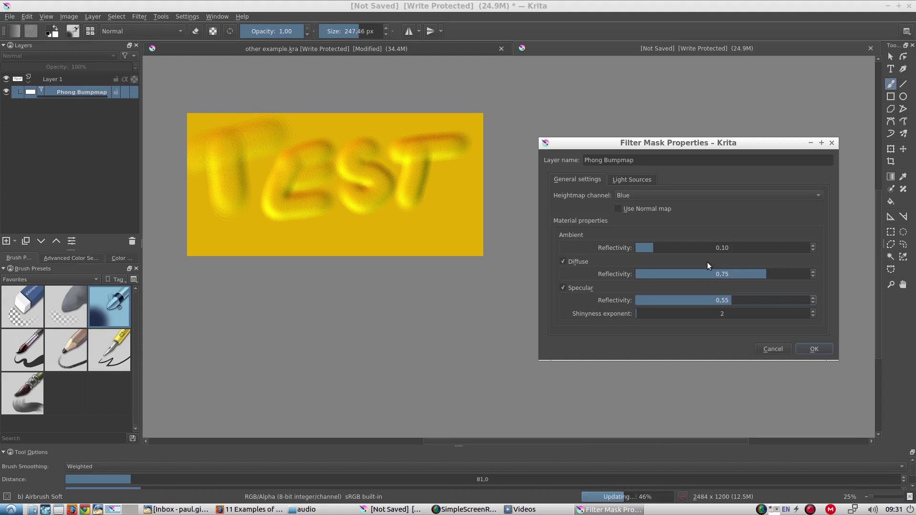
# On the Light Sources tab, leave only Light Source 1 enabled, with sources 2, 3 and 4 off
pyautogui.click(627, 179)
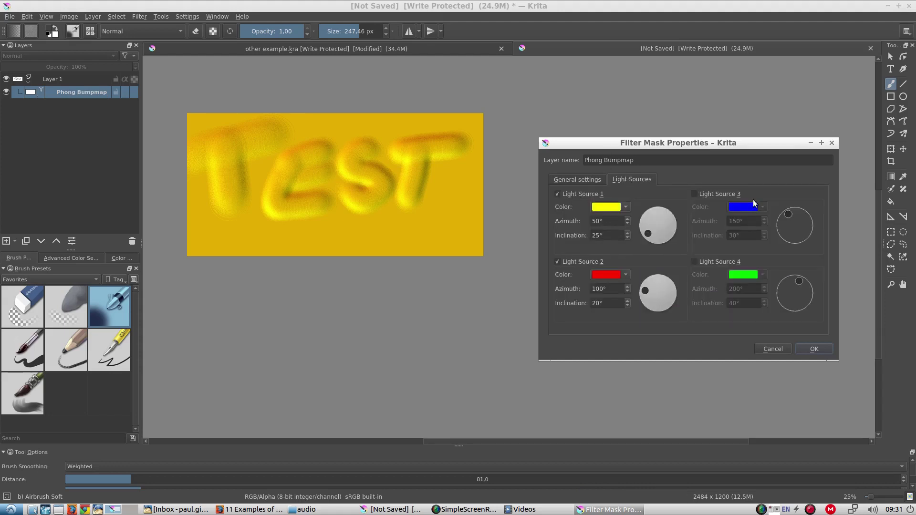
pyautogui.click(709, 193)
pyautogui.click(707, 262)
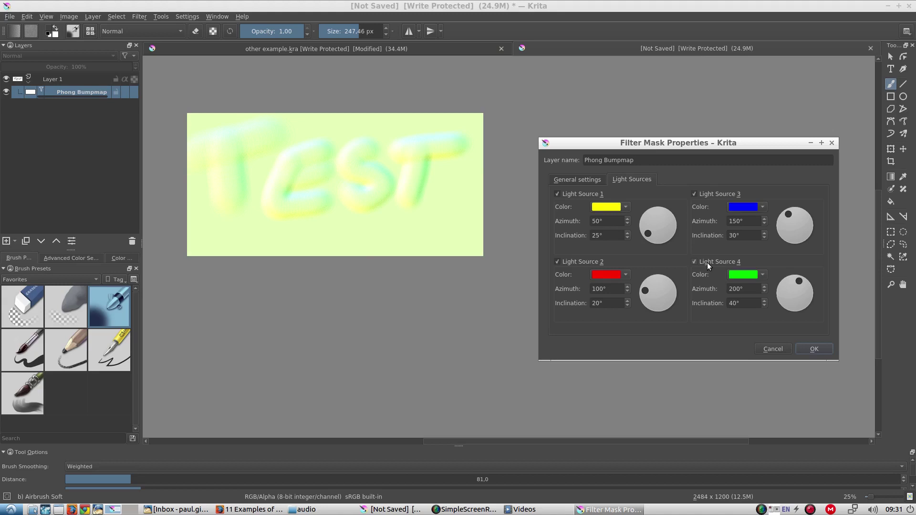
pyautogui.click(707, 262)
pyautogui.click(711, 194)
pyautogui.click(584, 262)
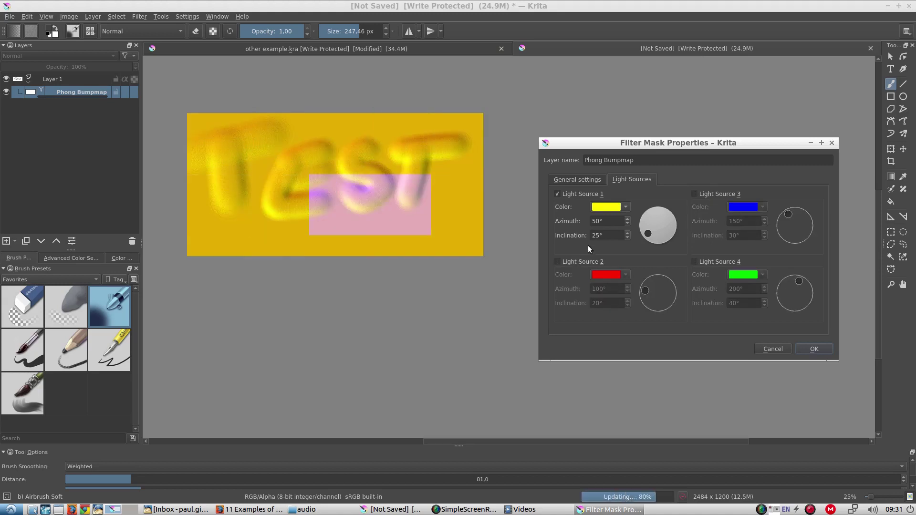
# Colour Light Source 1 pink
pyautogui.click(626, 207)
pyautogui.click(614, 113)
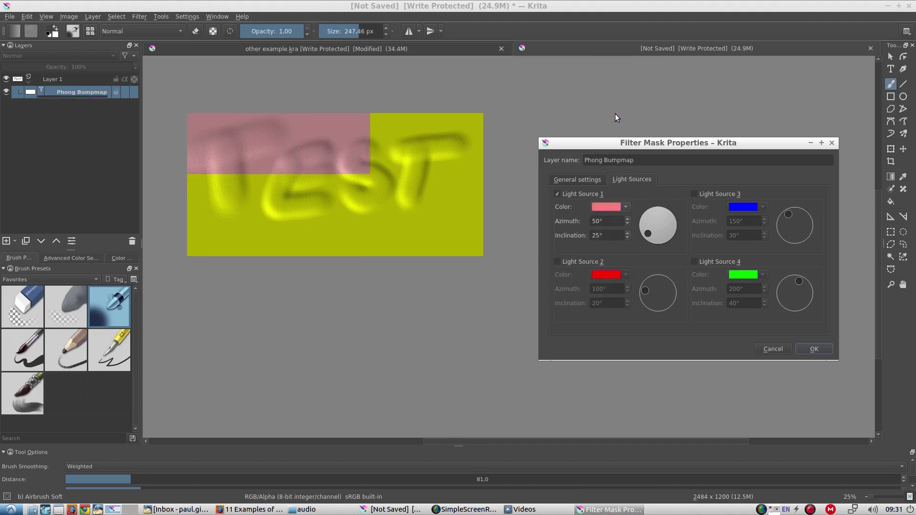
pyautogui.click(610, 234)
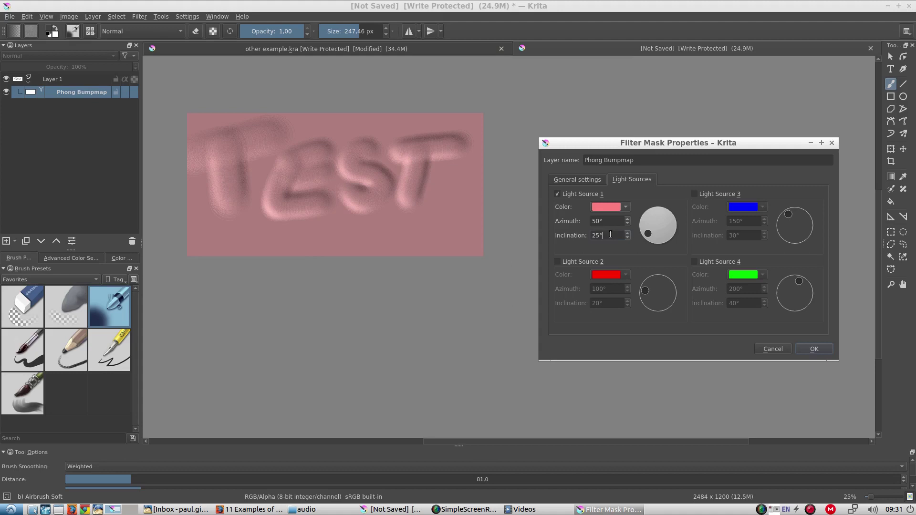
# Try Light Source 1 inclination values of 90°, then 0°
pyautogui.hotkey('ctrl', 'a')
pyautogui.write('90')
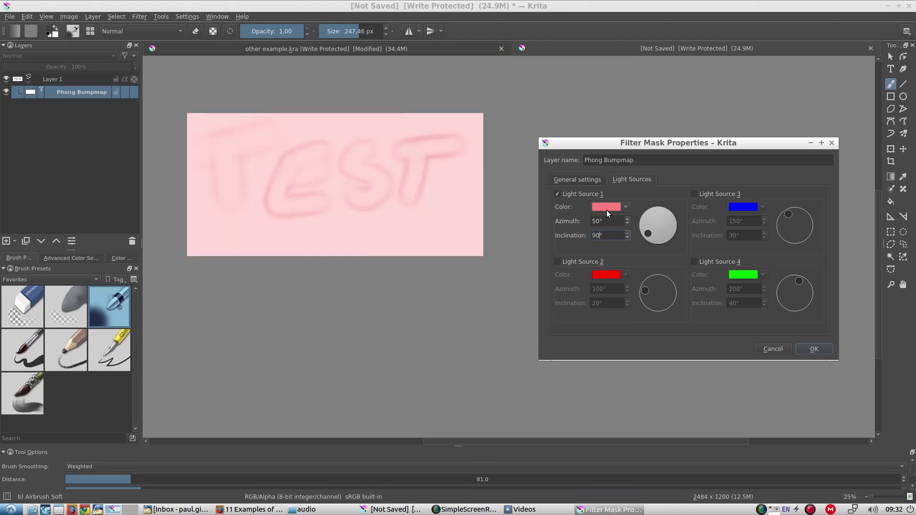
pyautogui.hotkey('ctrl', 'a')
pyautogui.write('0')
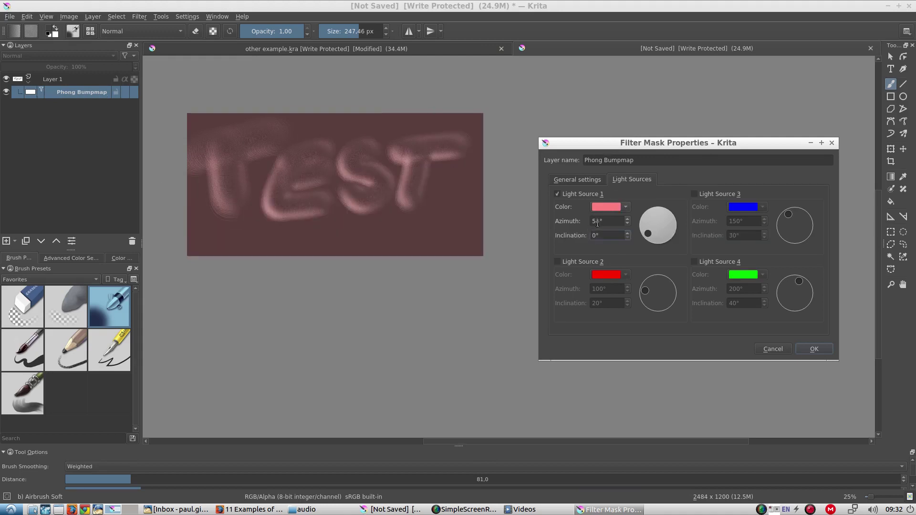
# Turn Light Source 1 to 85° azimuth and raise its inclination to 30°
pyautogui.moveTo(605, 221); pyautogui.dragTo(576, 217)
pyautogui.moveTo(634, 232)
pyautogui.mouseDown()
pyautogui.moveTo(633, 218)
pyautogui.moveTo(652, 204)
pyautogui.moveTo(636, 222)
pyautogui.moveTo(658, 249)
pyautogui.moveTo(621, 228)
pyautogui.mouseUp()
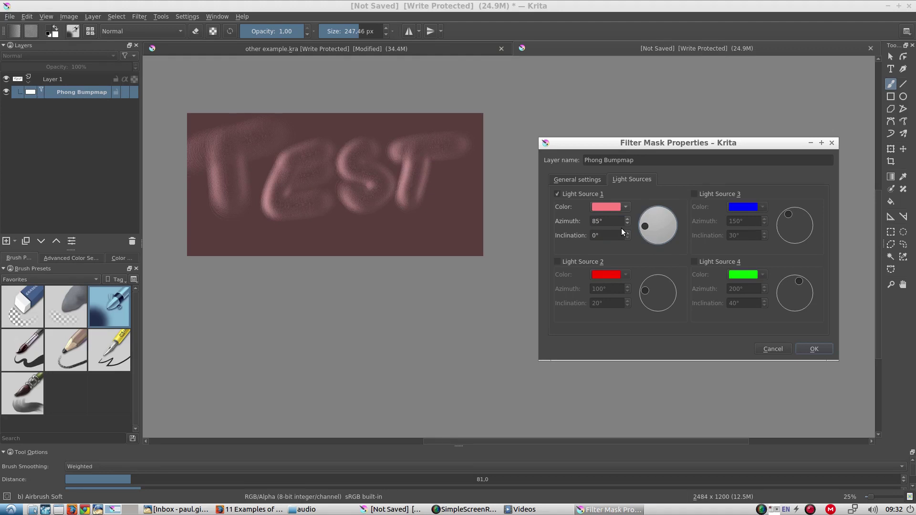
pyautogui.click(628, 232)
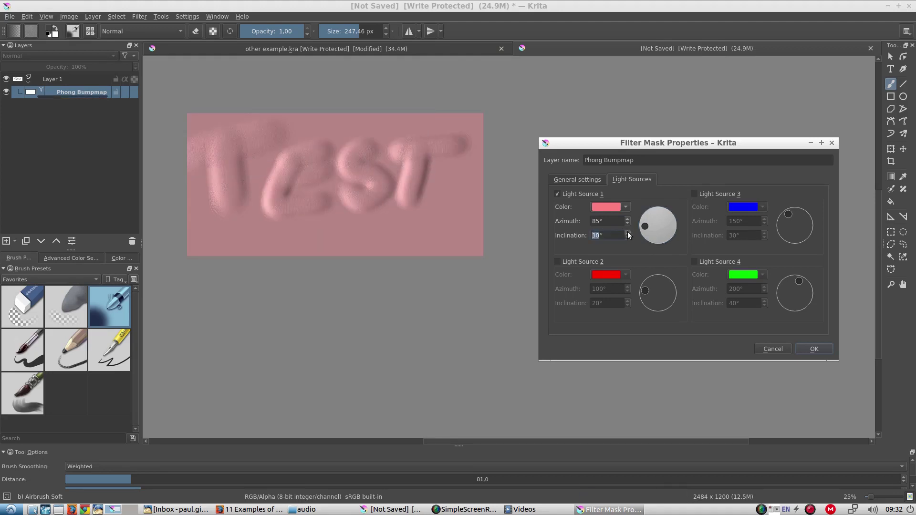